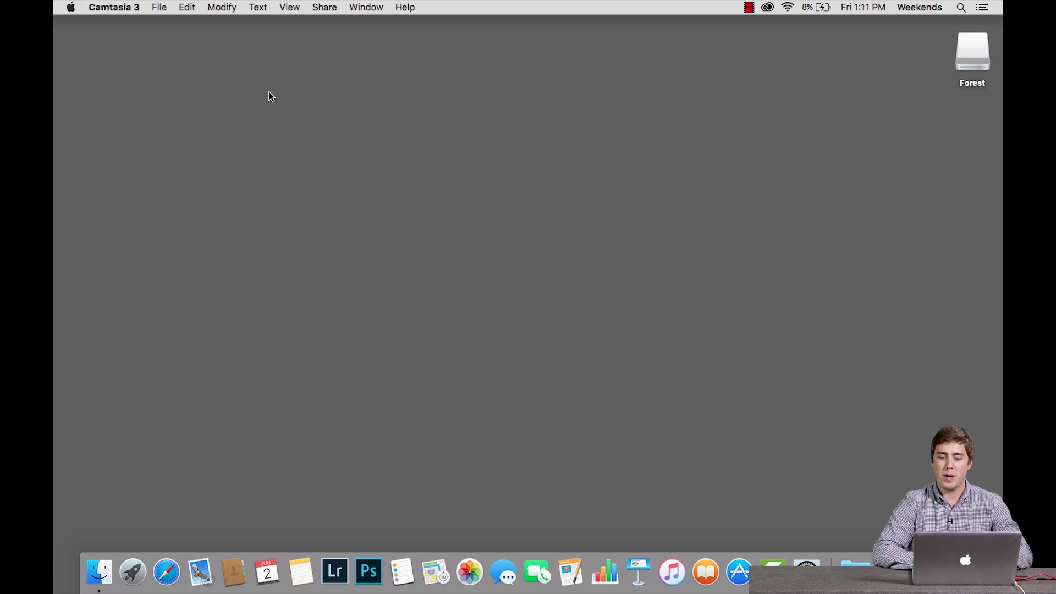
Search Spotlight for 'disk' and launch Disk Utility
click(961, 7)
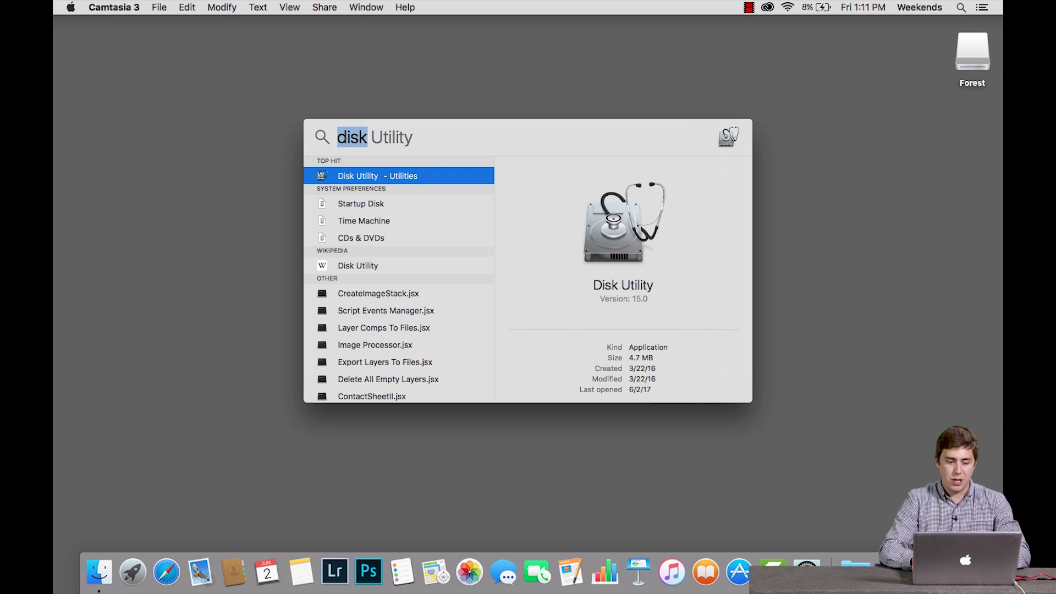
key(BackSpace)
text(disk)
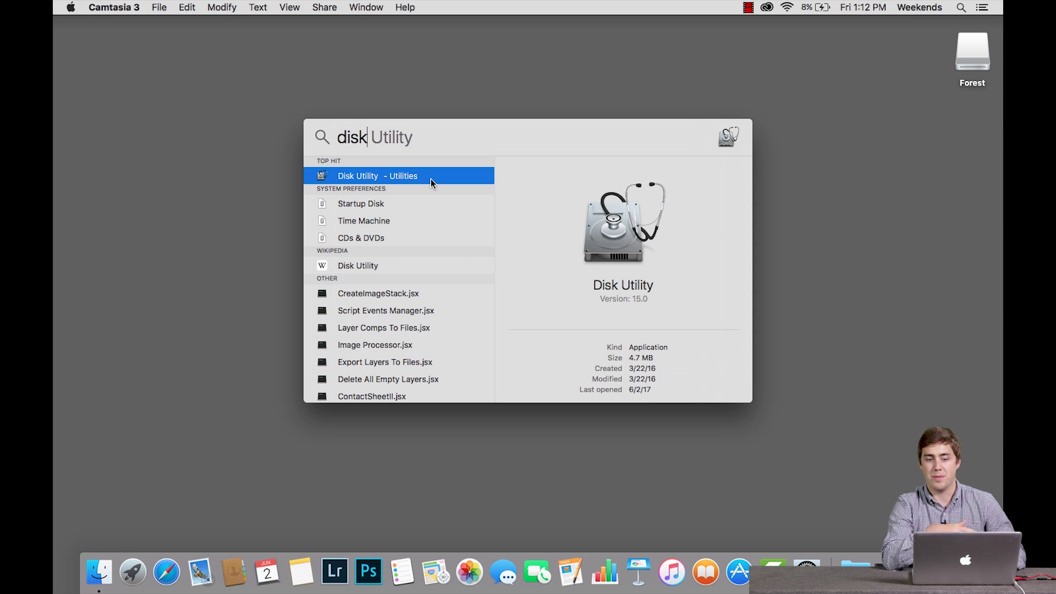
key(Return)
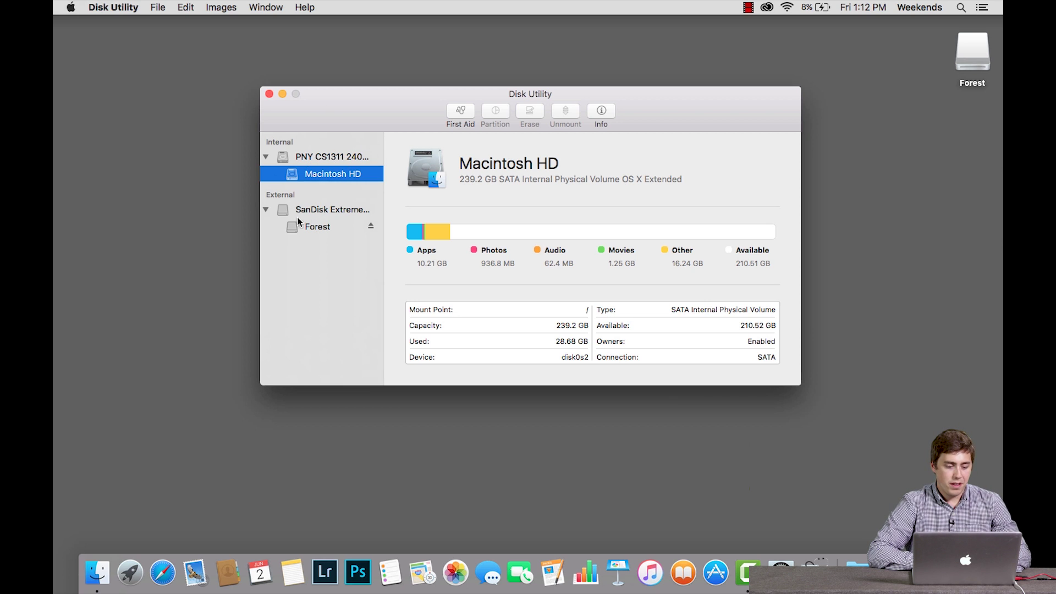
Check the internal PNY disk, then select the external SanDisk Extreme Media disk (62.75 GB, USB)
click(287, 154)
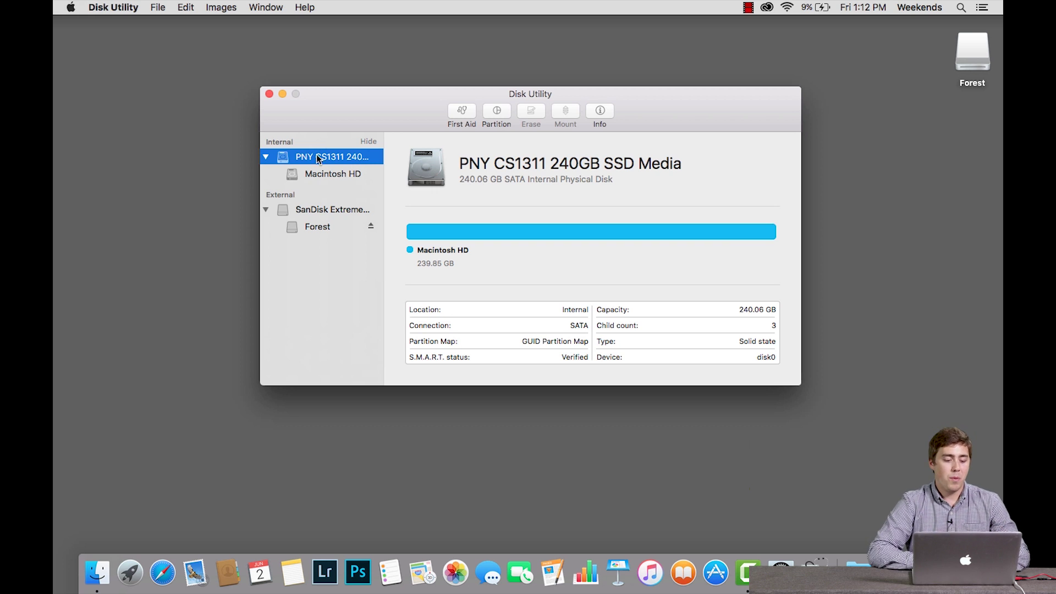
click(301, 213)
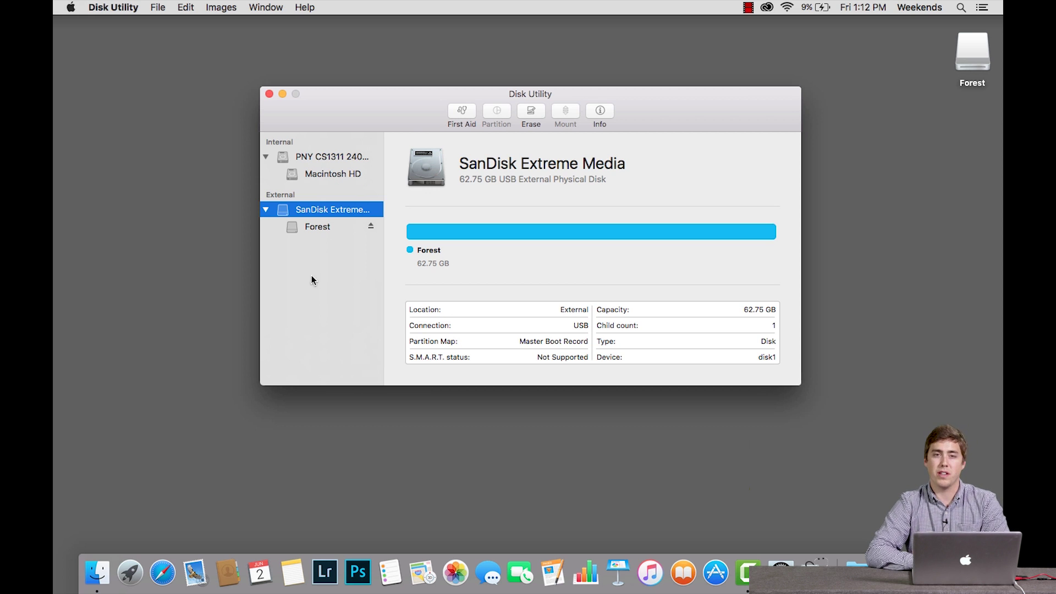
click(312, 210)
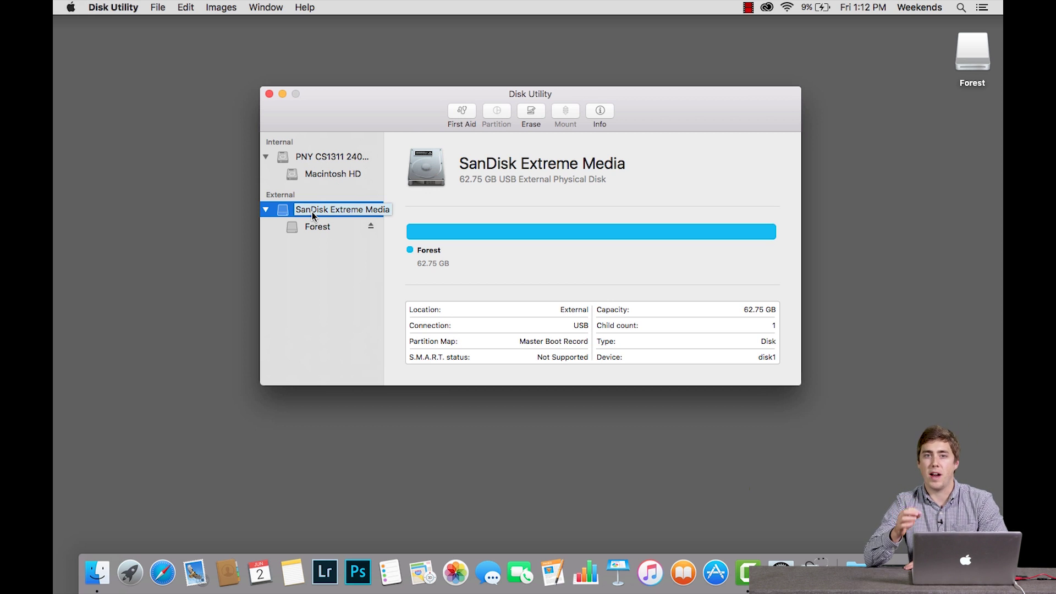
key(Return)
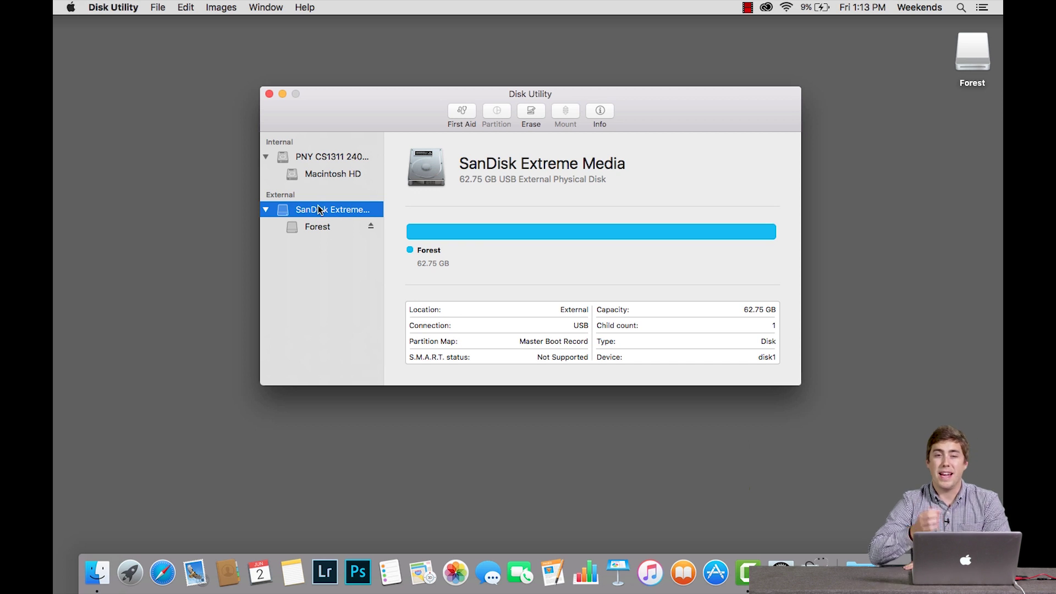
click(318, 210)
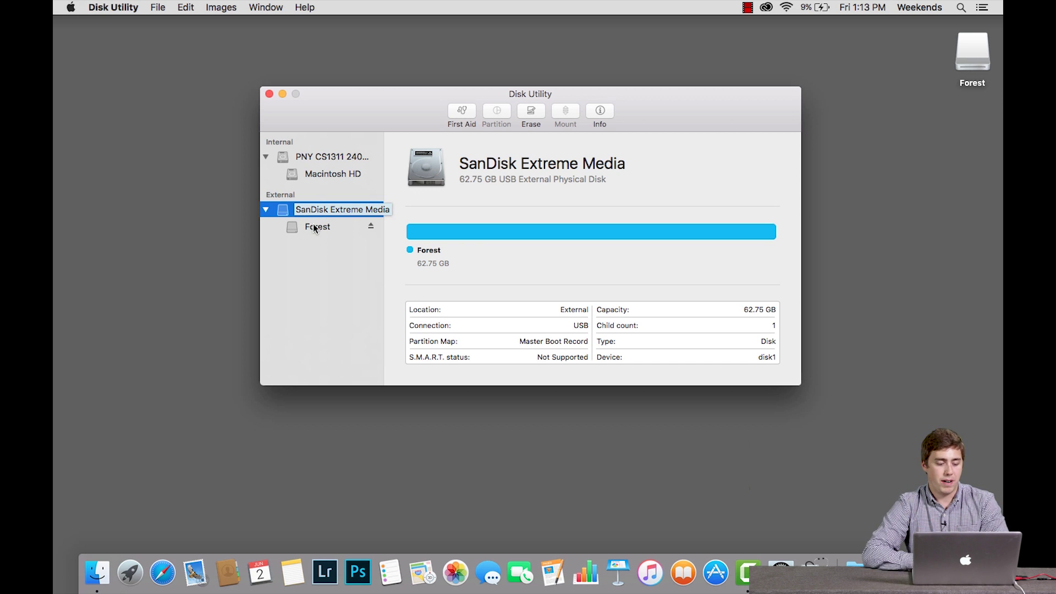
key(Return)
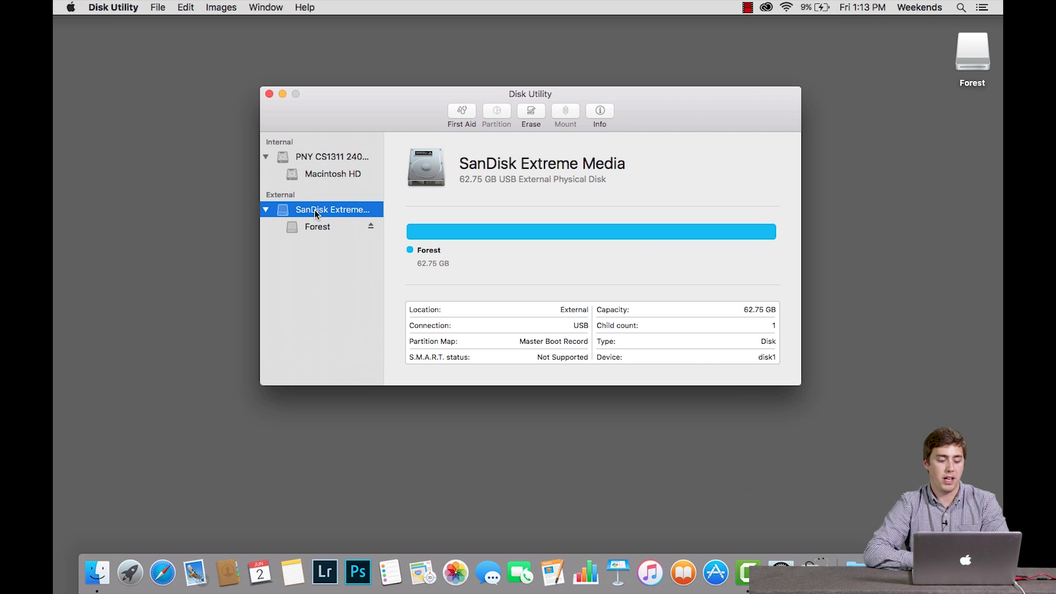
click(315, 228)
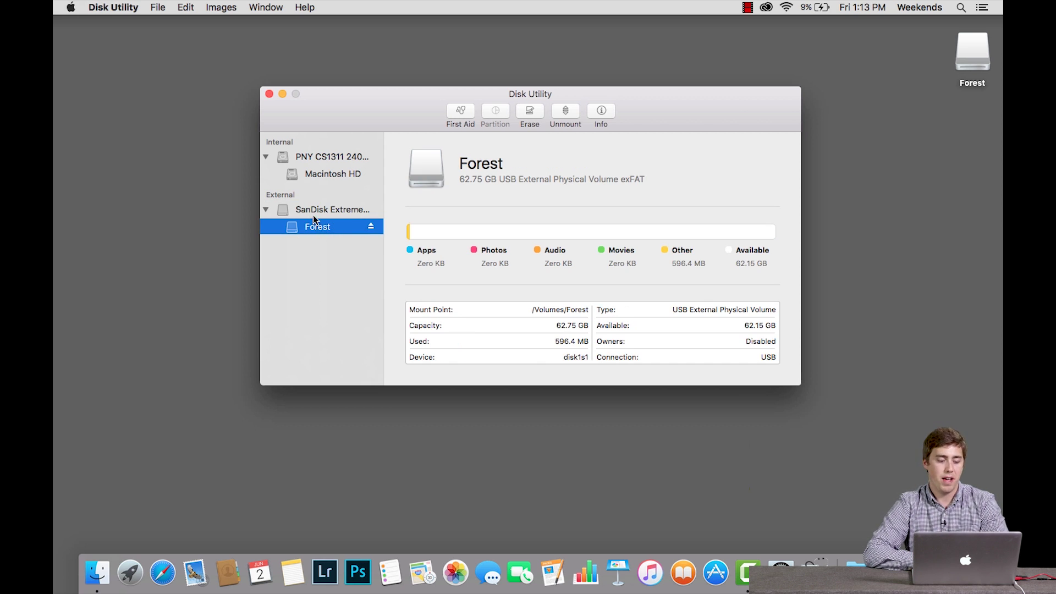
click(313, 212)
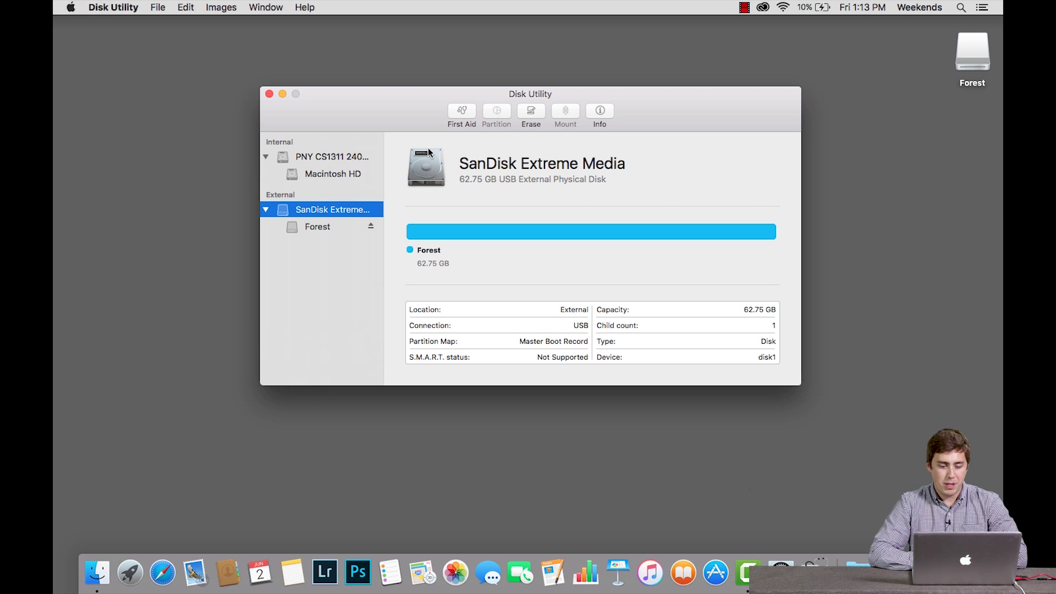
click(531, 111)
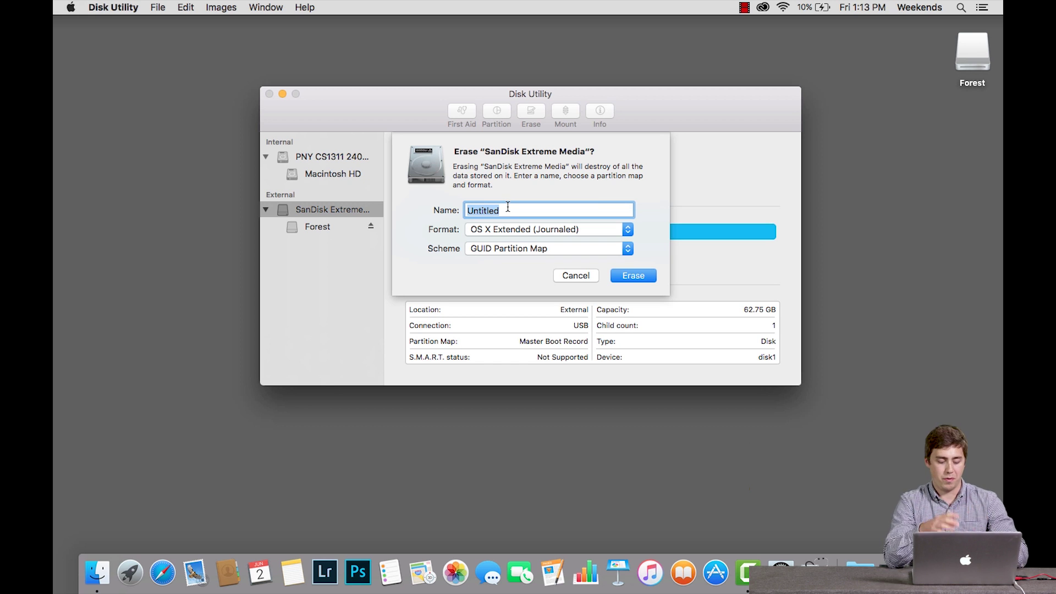
Enter Forest as the new disk name after briefly trying 'My Flash Drive'
text(Forest)
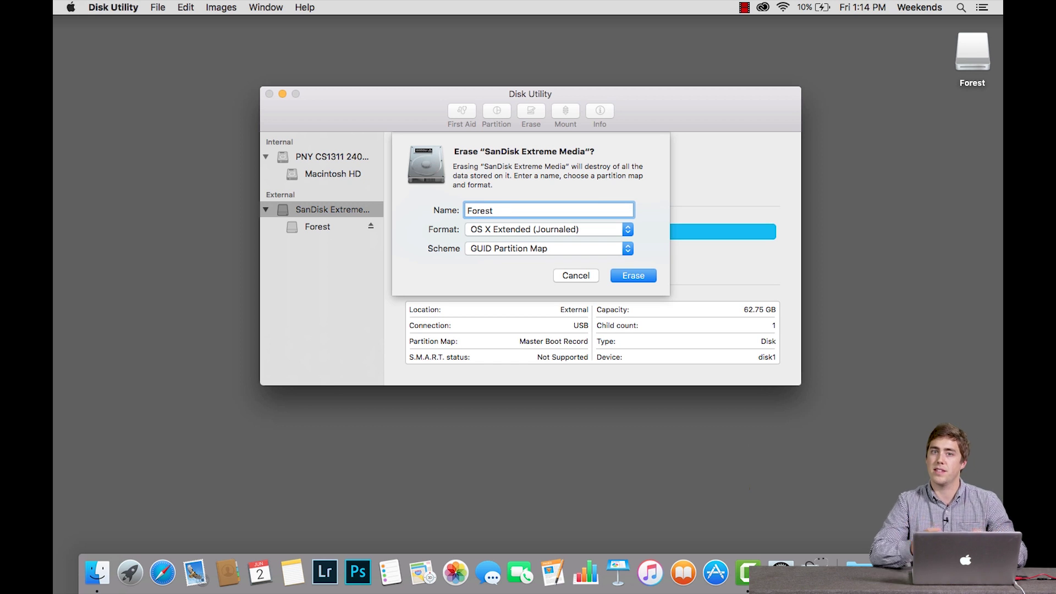
key(BackSpace)
key(BackSpace)
key(BackSpace)
key(BackSpace)
key(BackSpace)
key(BackSpace)
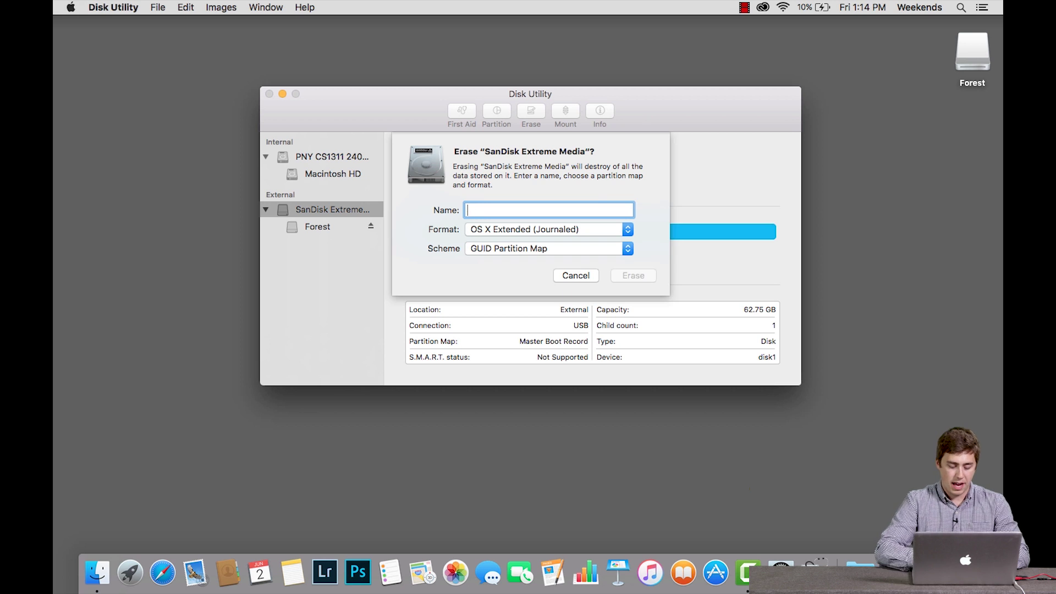
text(My Flash Drive)
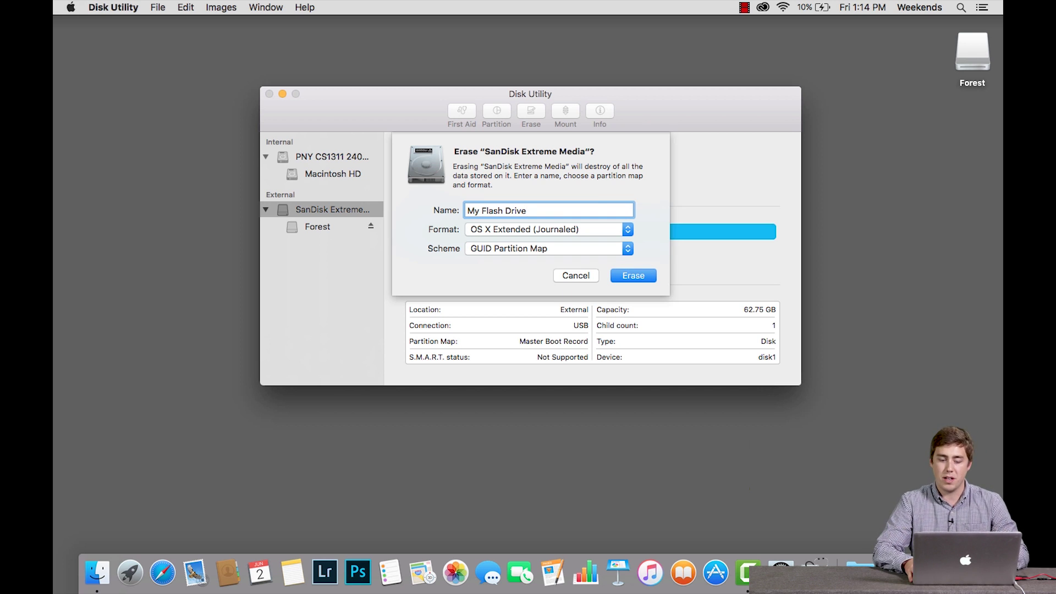
key(BackSpace)
key(BackSpace)
key(BackSpace)
key(BackSpace)
key(BackSpace)
key(BackSpace)
key(BackSpace)
key(BackSpace)
key(BackSpace)
key(BackSpace)
key(BackSpace)
key(BackSpace)
key(BackSpace)
key(BackSpace)
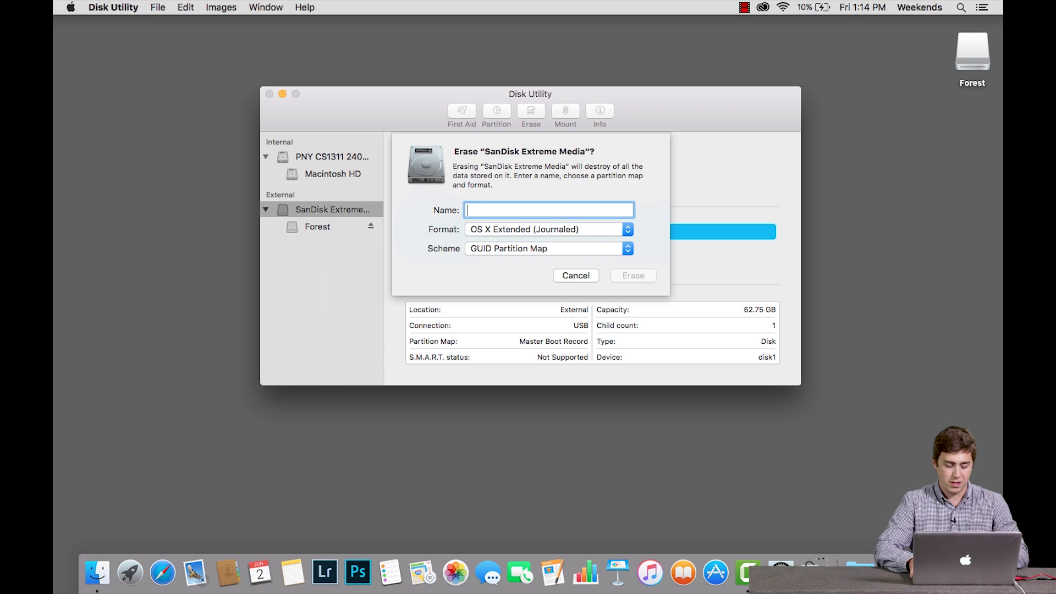
text(Forest)
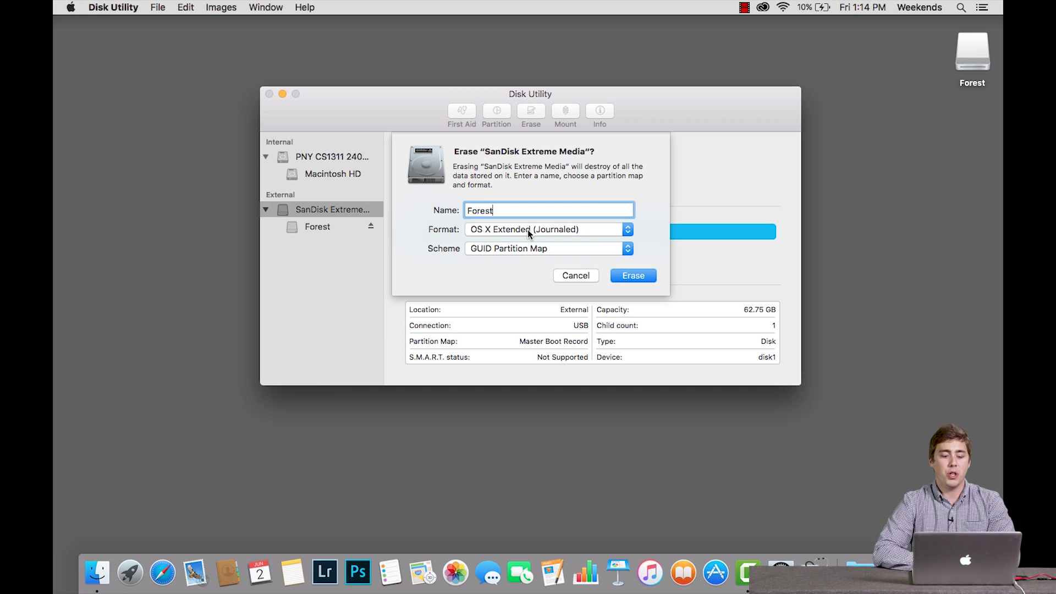
click(527, 232)
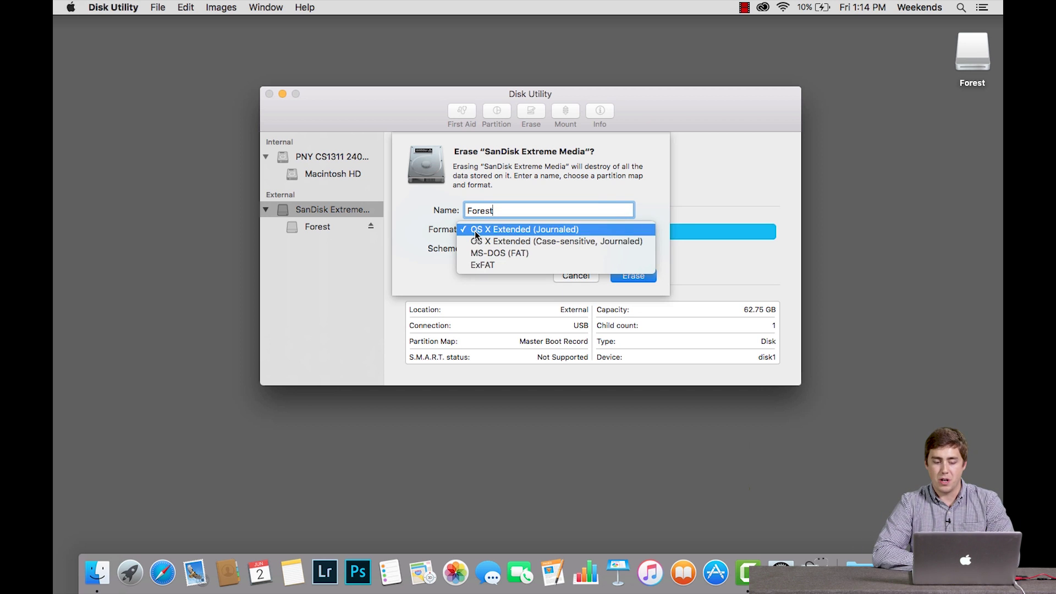
Set the erase format to MS-DOS (FAT), after briefly reverting to OS X Extended (Journaled)
click(526, 229)
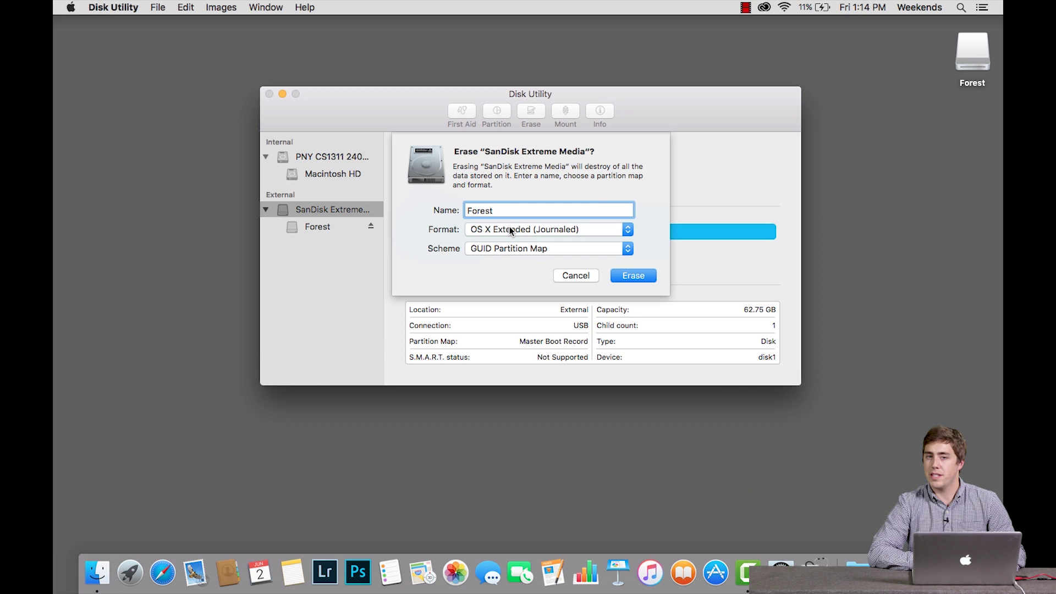
click(510, 227)
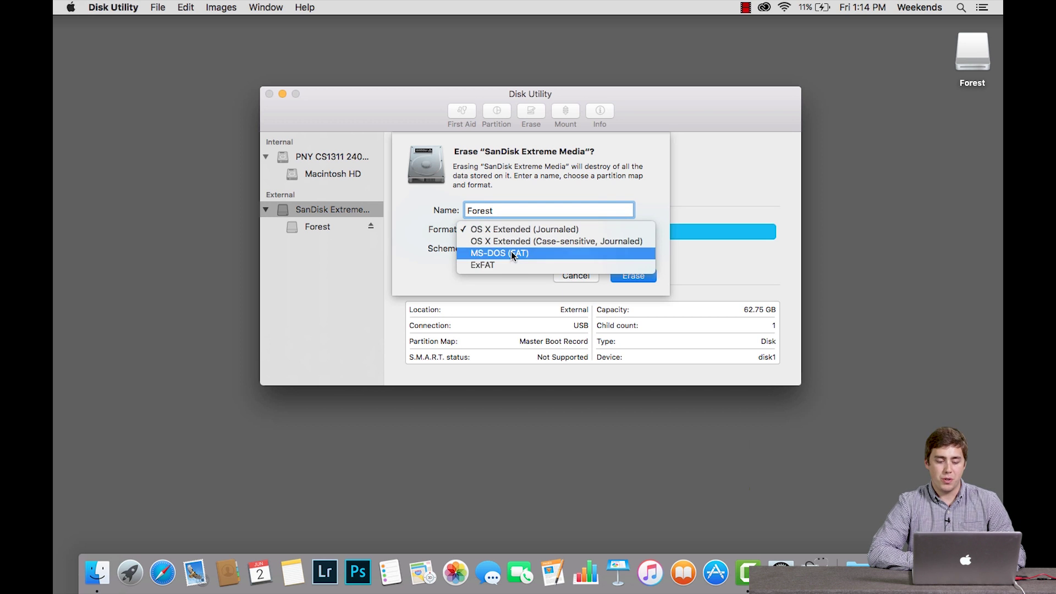
click(512, 251)
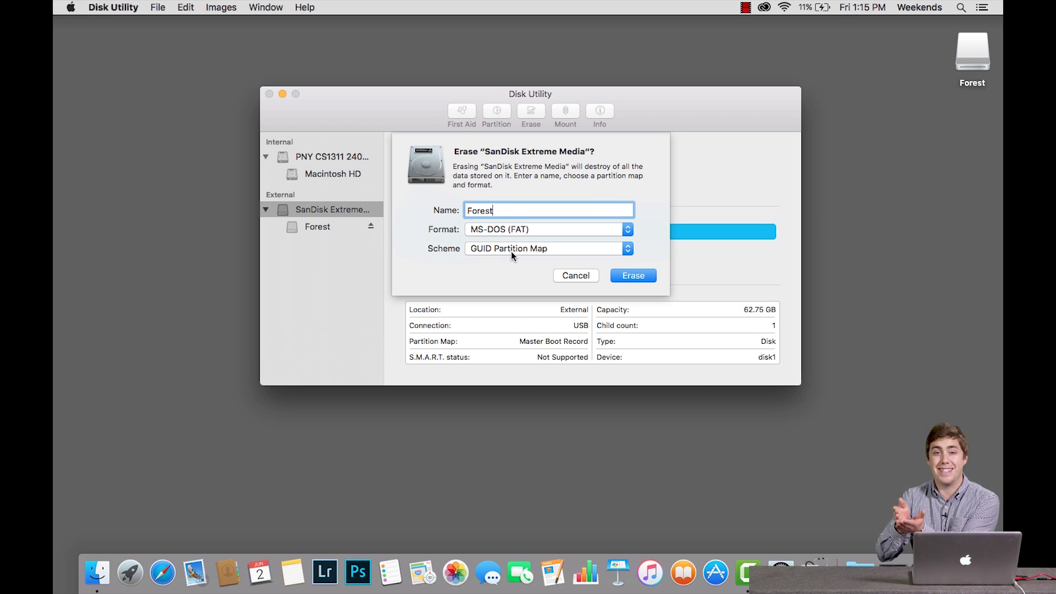
click(509, 229)
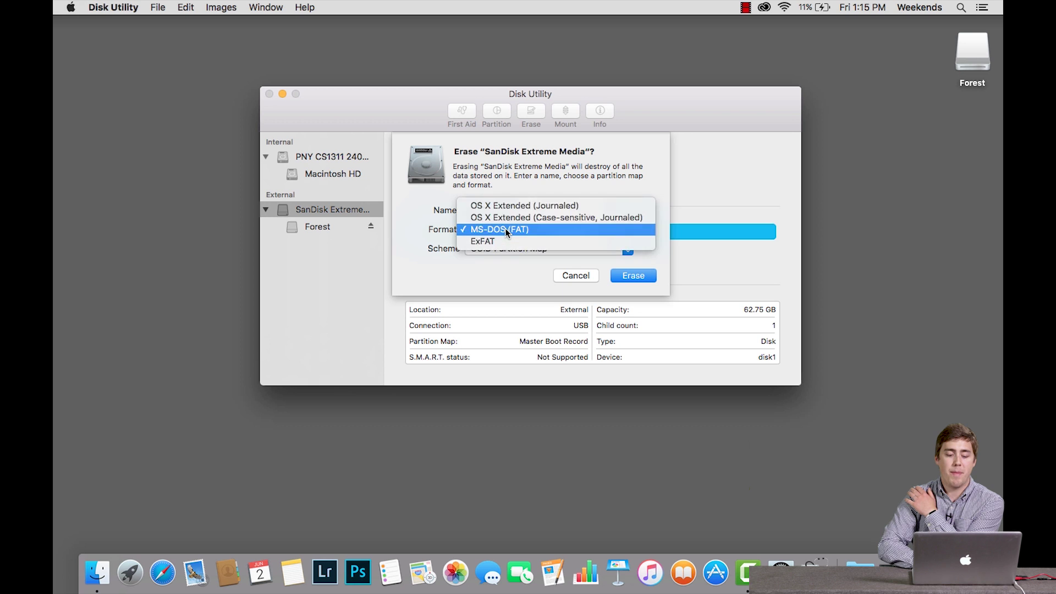
click(499, 205)
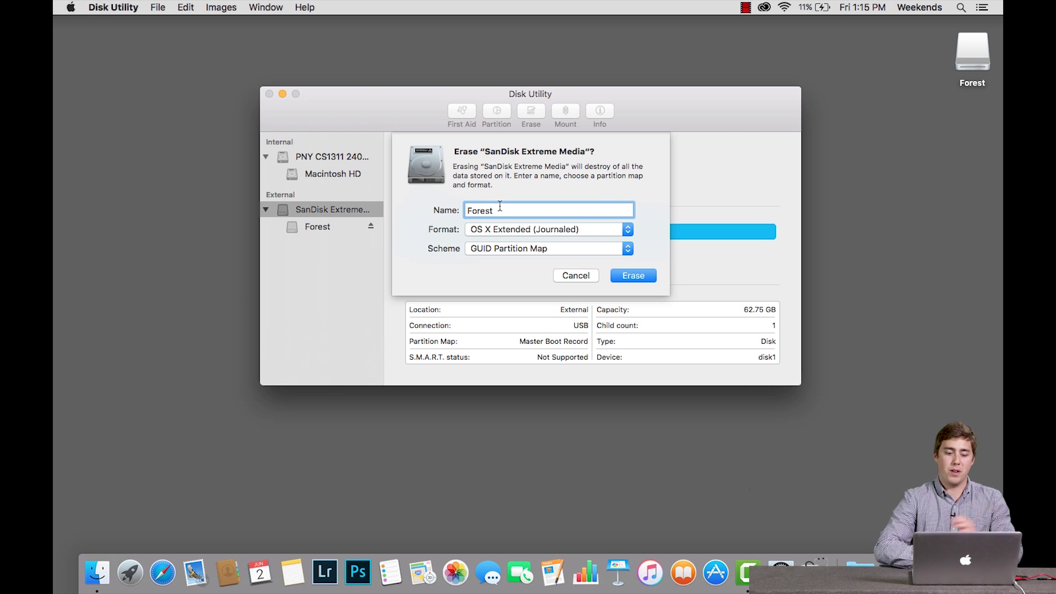
click(498, 230)
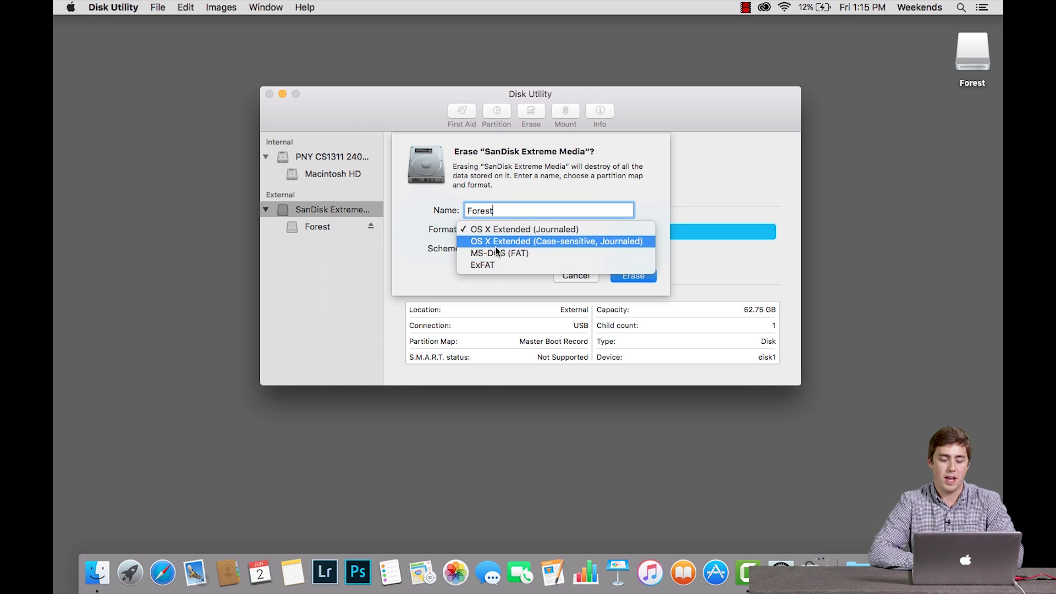
click(496, 256)
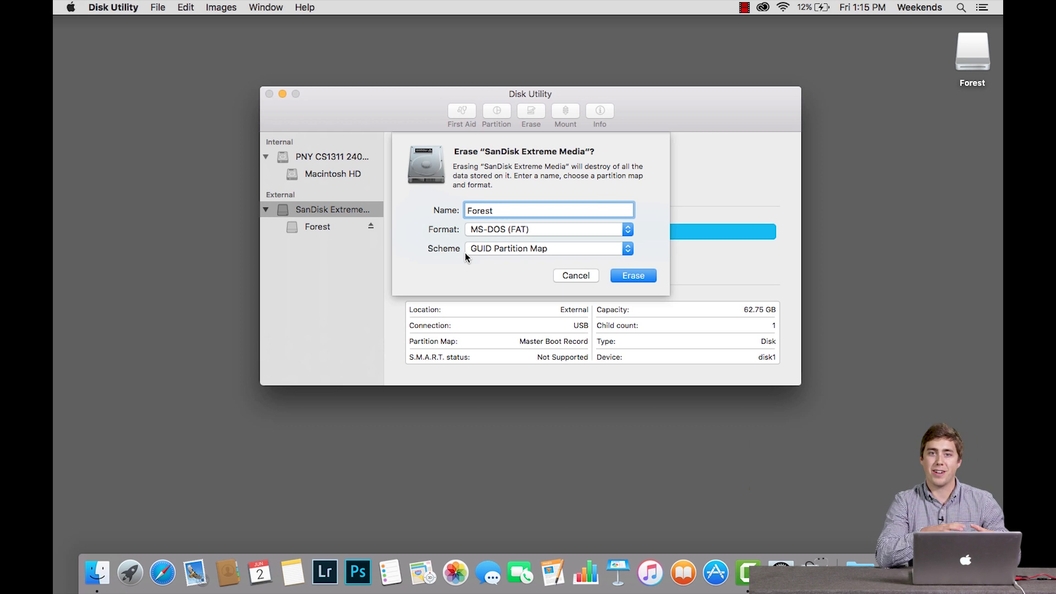
Change the partition scheme to Master Boot Record, keeping the MS-DOS (FAT) format
click(478, 252)
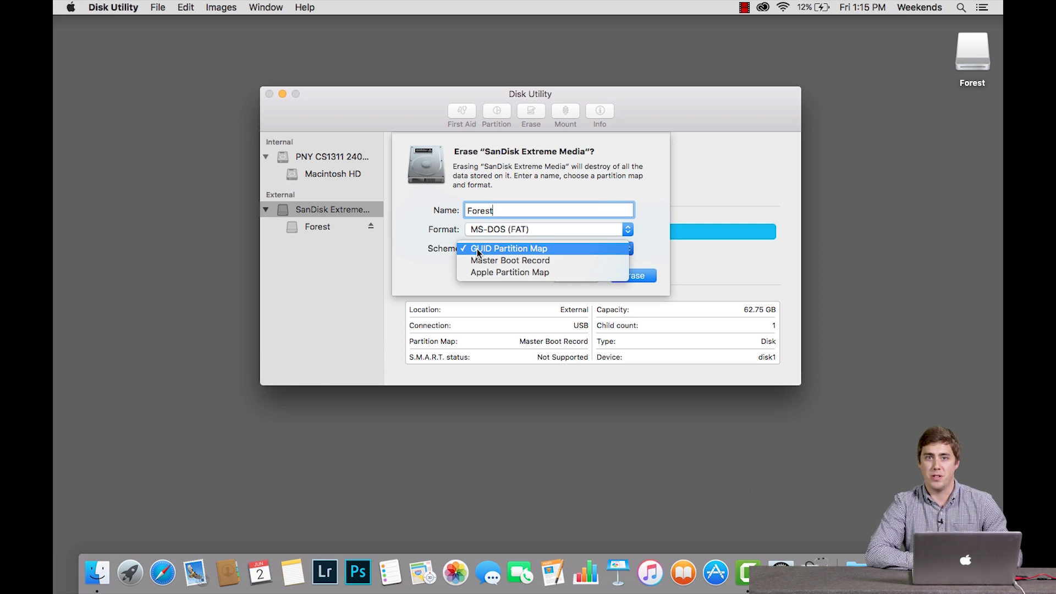
click(478, 250)
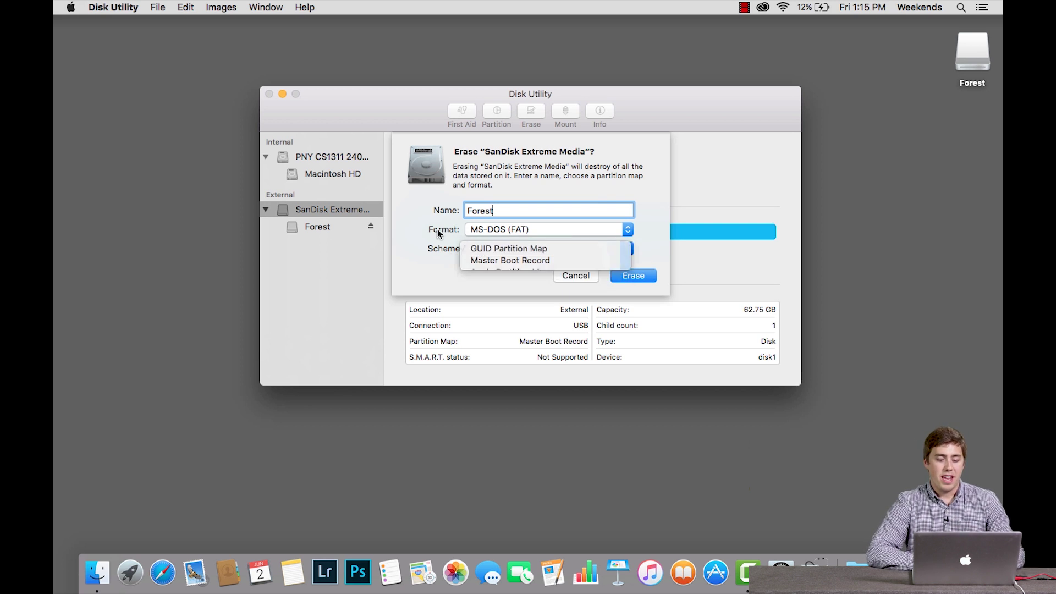
click(488, 230)
click(495, 235)
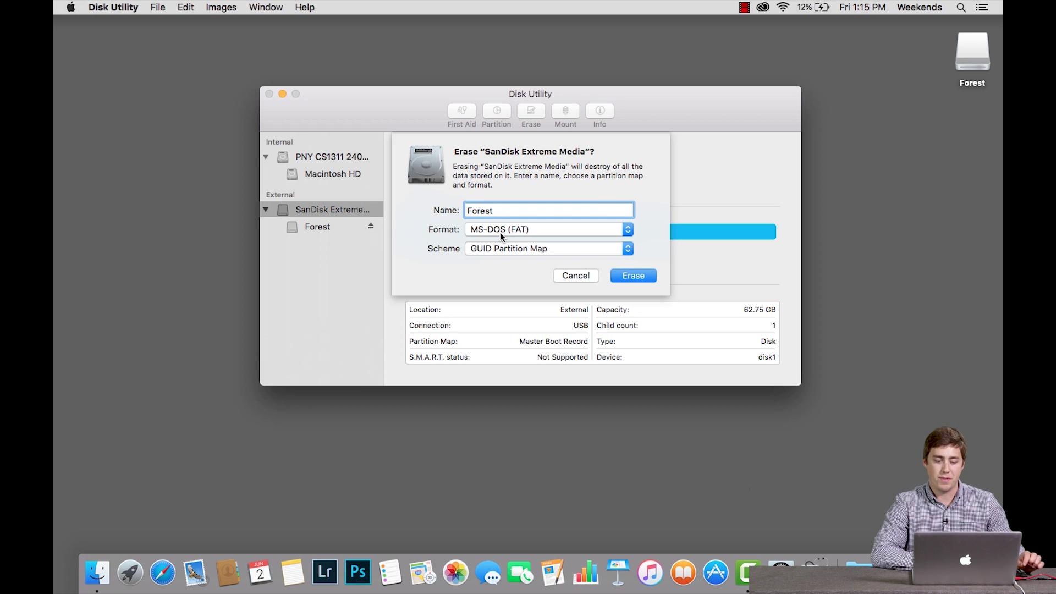
click(500, 248)
click(501, 261)
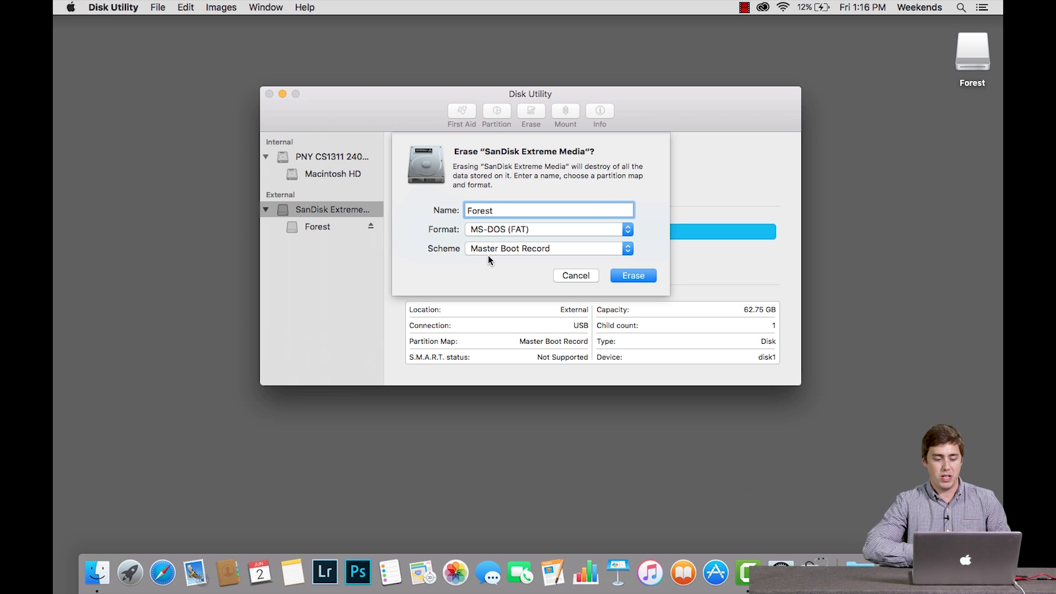
Confirm MS-DOS (FAT) with Master Boot Record and erase the SanDisk drive
click(483, 231)
click(483, 231)
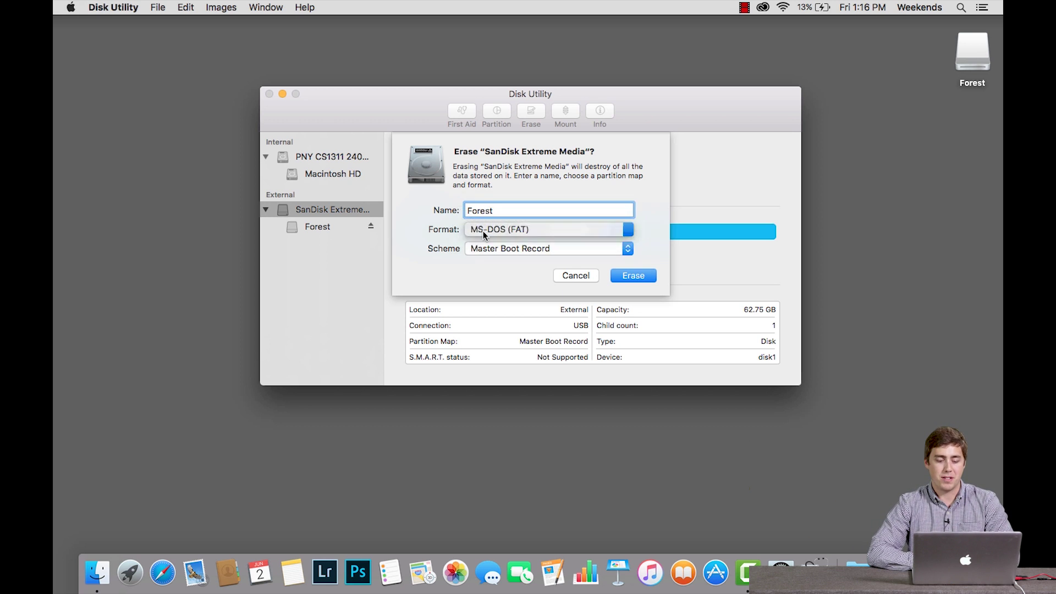
click(492, 251)
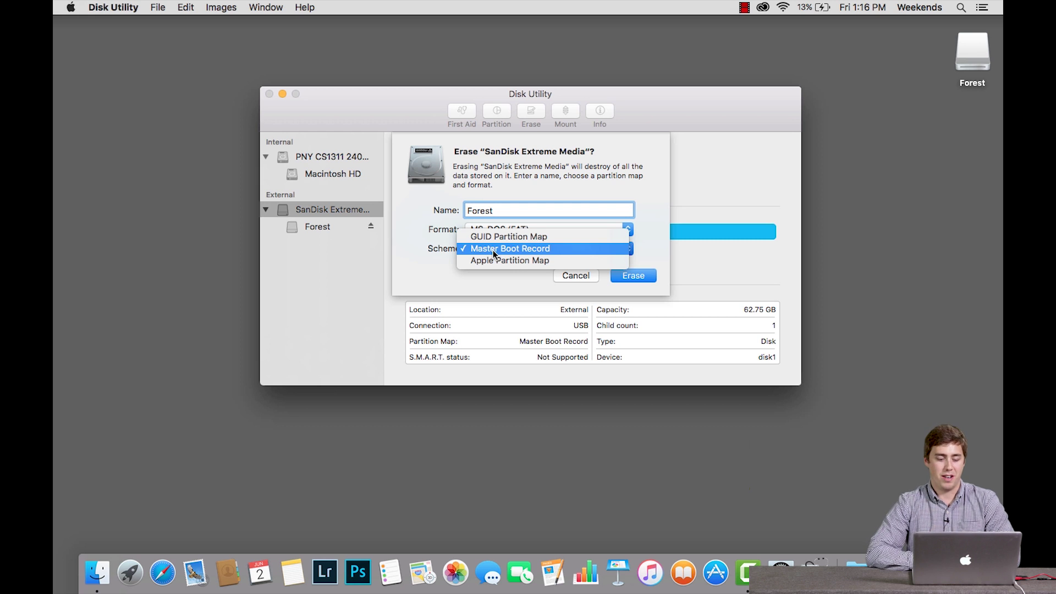
click(494, 253)
click(632, 276)
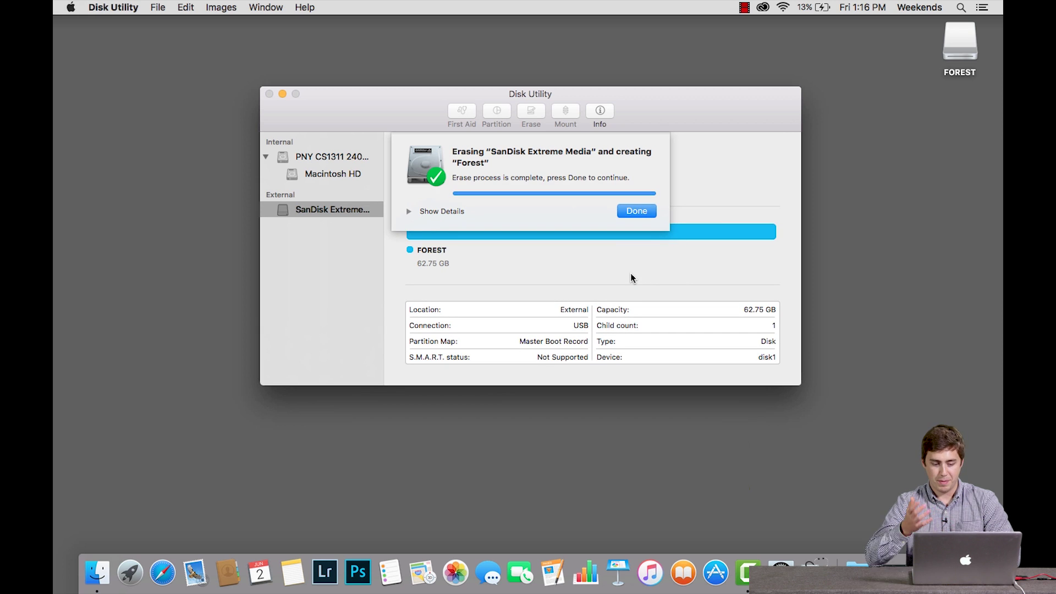
Dismiss the erase-complete notice and close the Disk Utility window
click(643, 211)
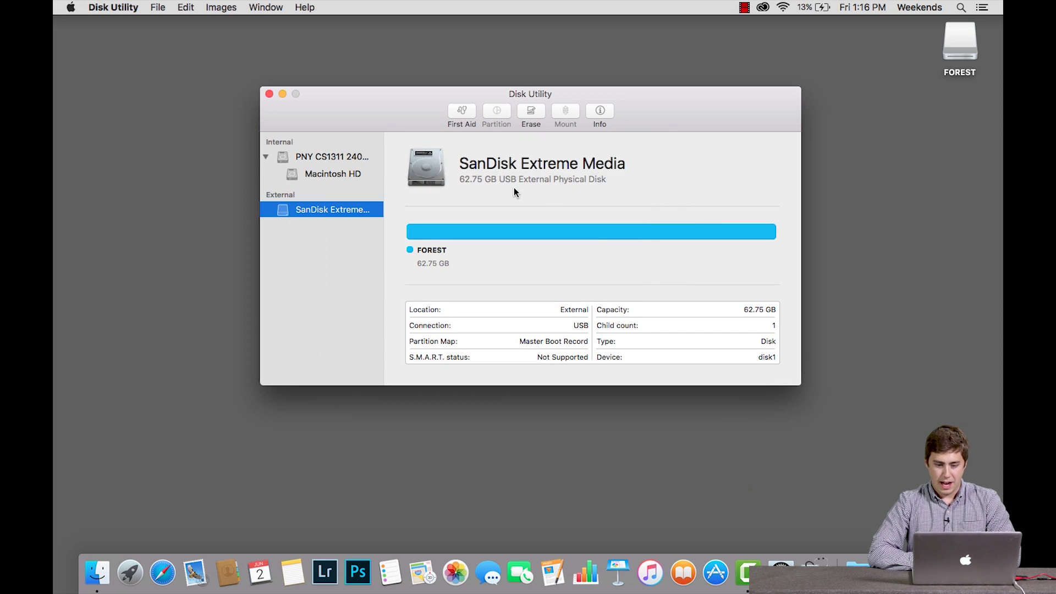
click(269, 94)
Open the FOREST drive from the desktop to view its empty contents
double_click(958, 40)
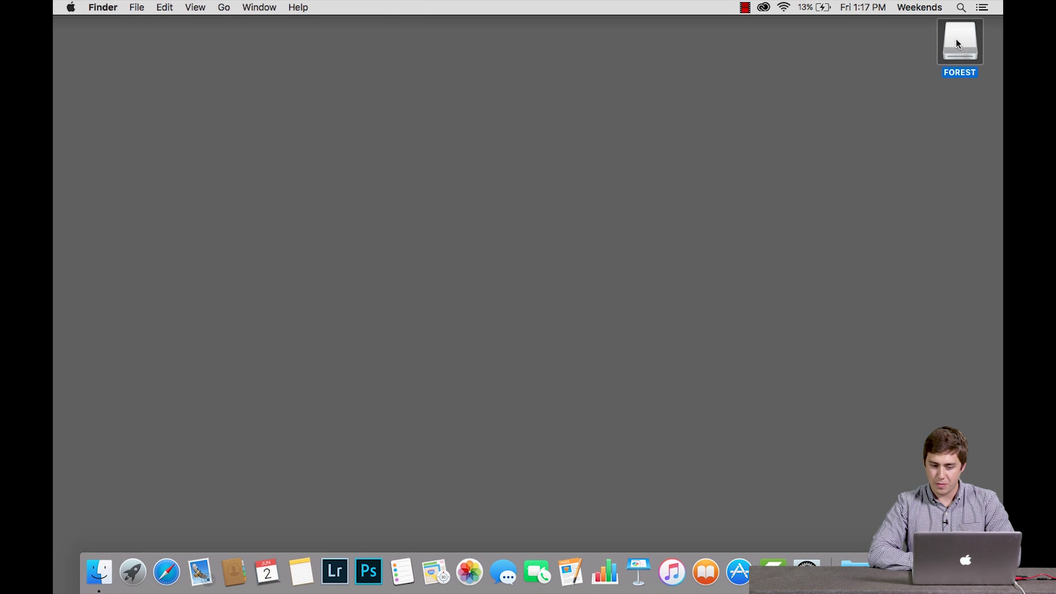